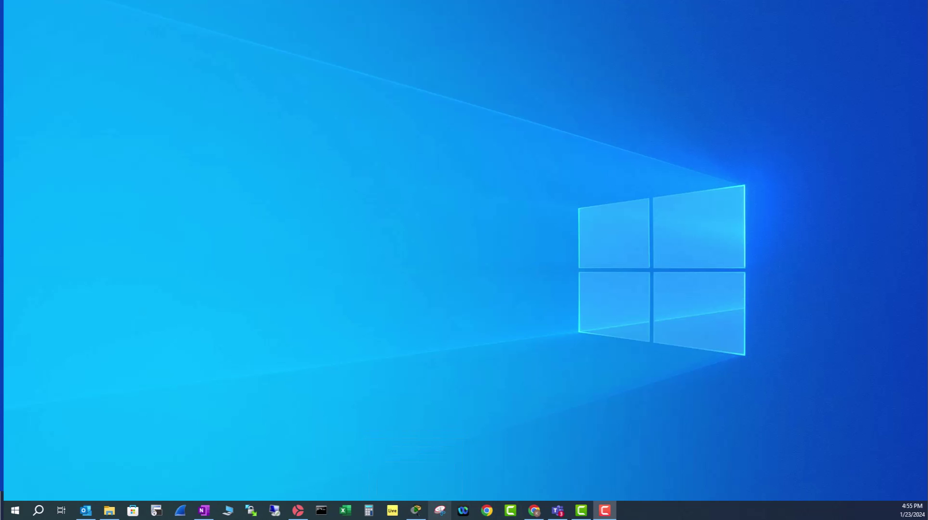
Step: Launch Cisco Packet Tracer and confirm version 8.0.1.0064 in Help > About
{"action": "left_click", "coordinate": [416, 511]}
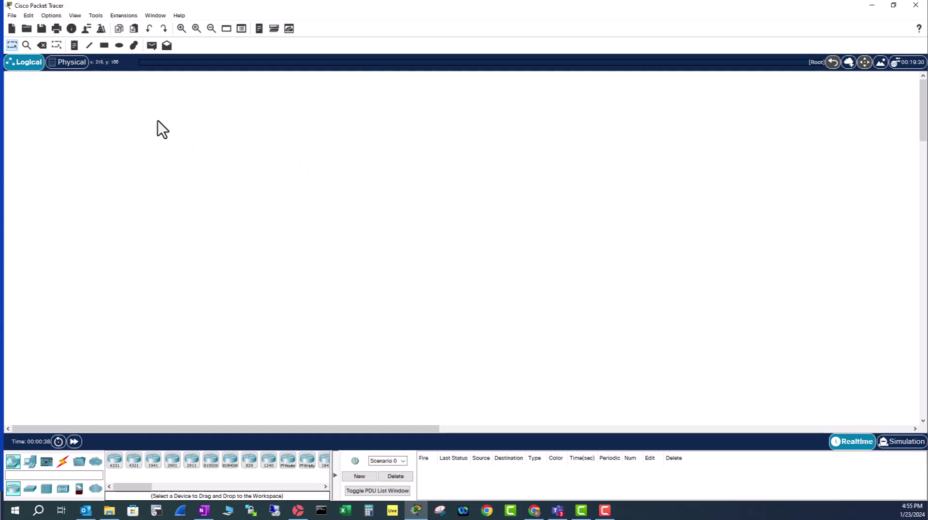
{"action": "left_click", "coordinate": [180, 16]}
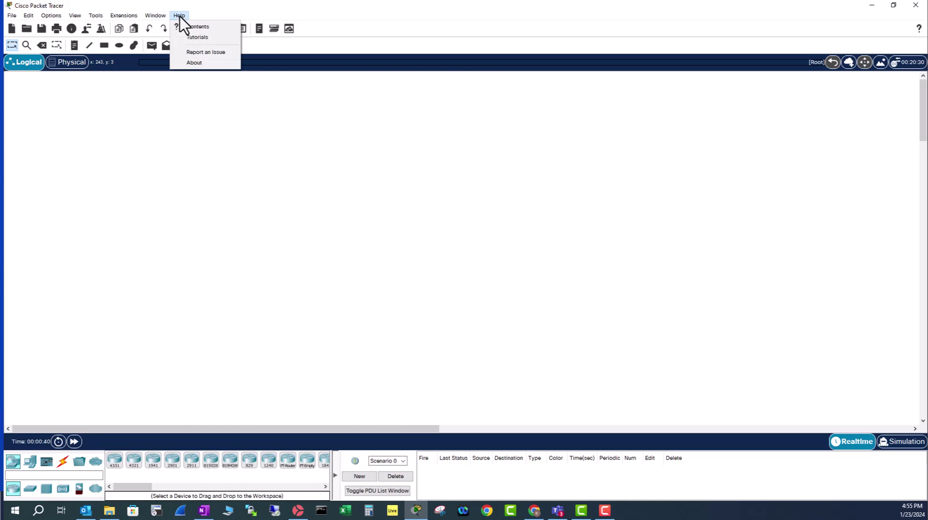
{"action": "left_click", "coordinate": [195, 63]}
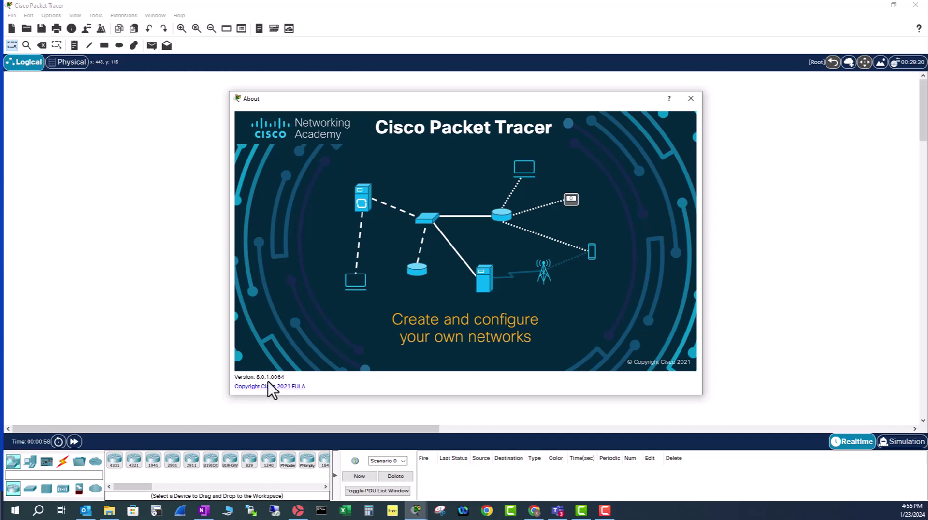
{"action": "left_click", "coordinate": [691, 99]}
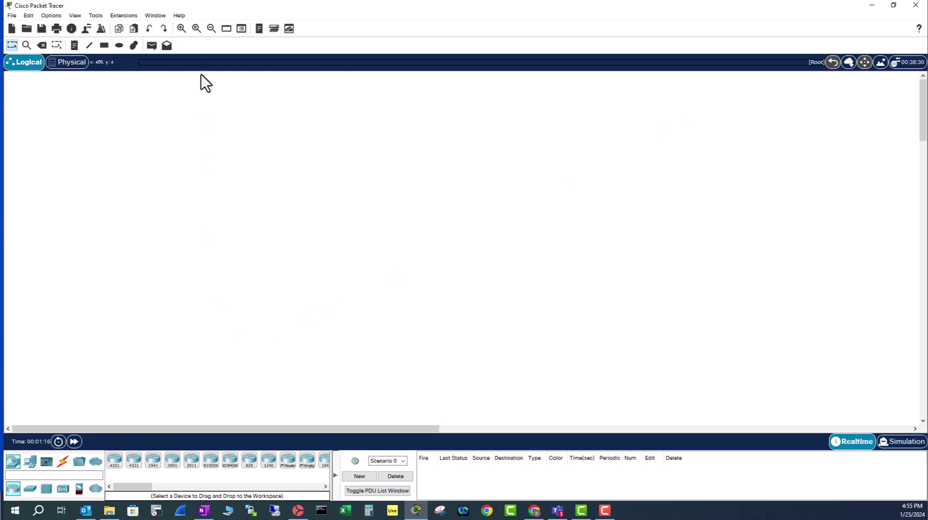
Step: Look through the Help and Extensions menus, then return to the empty workspace
{"action": "left_click", "coordinate": [177, 17]}
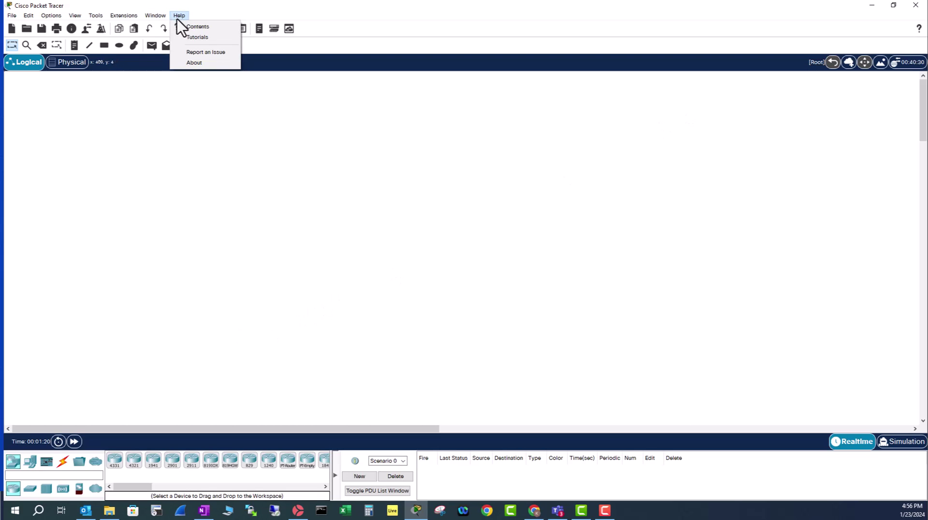
{"action": "left_click", "coordinate": [124, 16]}
{"action": "mouse_move", "coordinate": [180, 16]}
Step: Close Packet Tracer and find it in Apps & features by filtering for 'packe'
{"action": "left_click", "coordinate": [921, 6]}
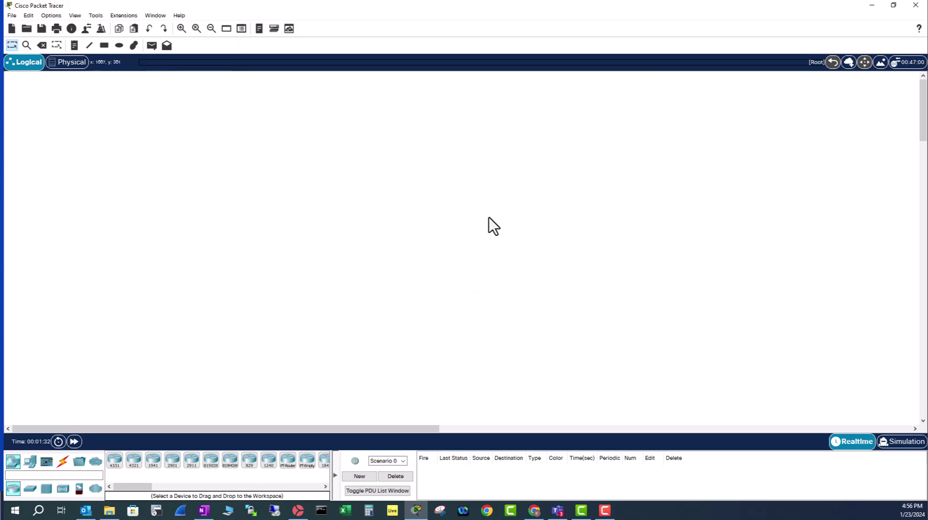
{"action": "left_click", "coordinate": [920, 6]}
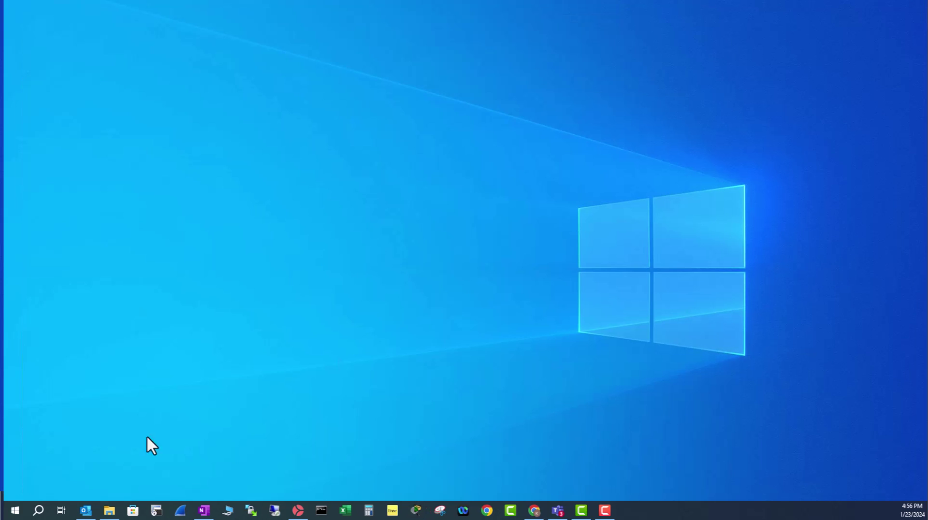
{"action": "left_click", "coordinate": [39, 512]}
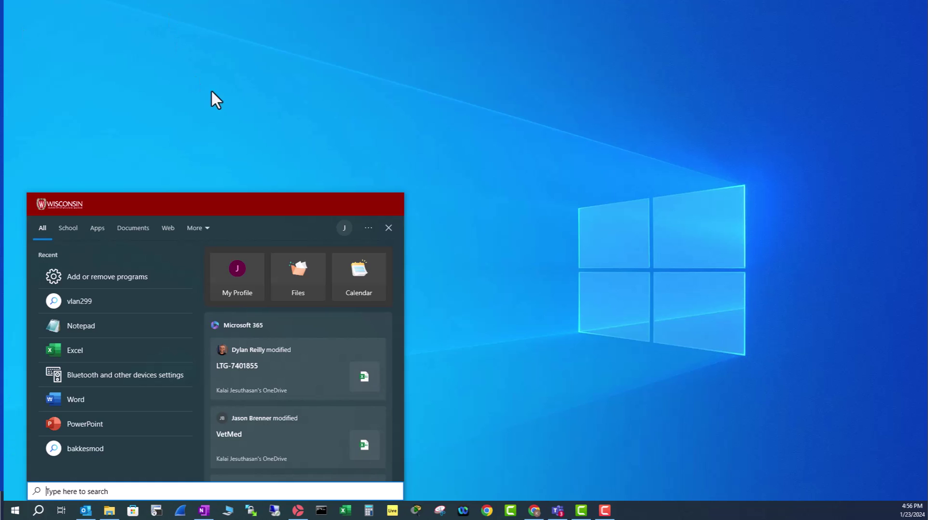
{"action": "left_click", "coordinate": [137, 272]}
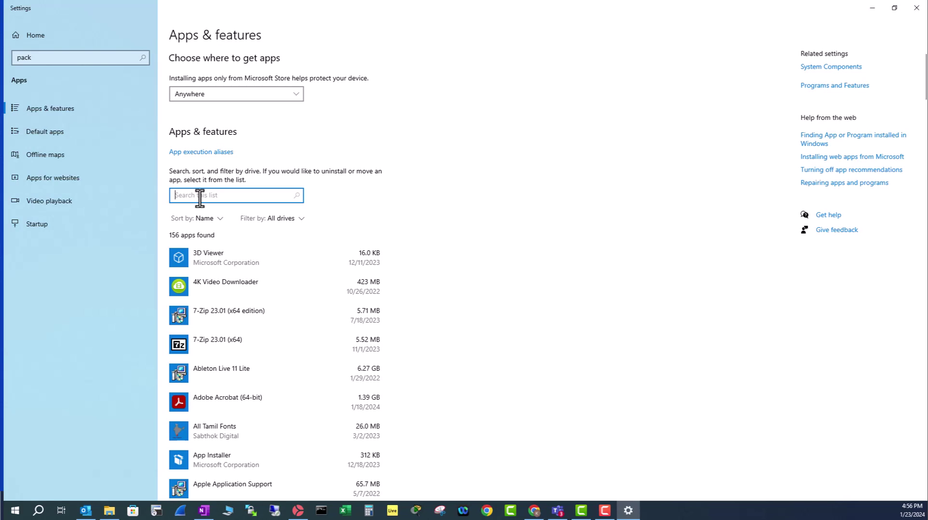
{"action": "type", "text": "packe"}
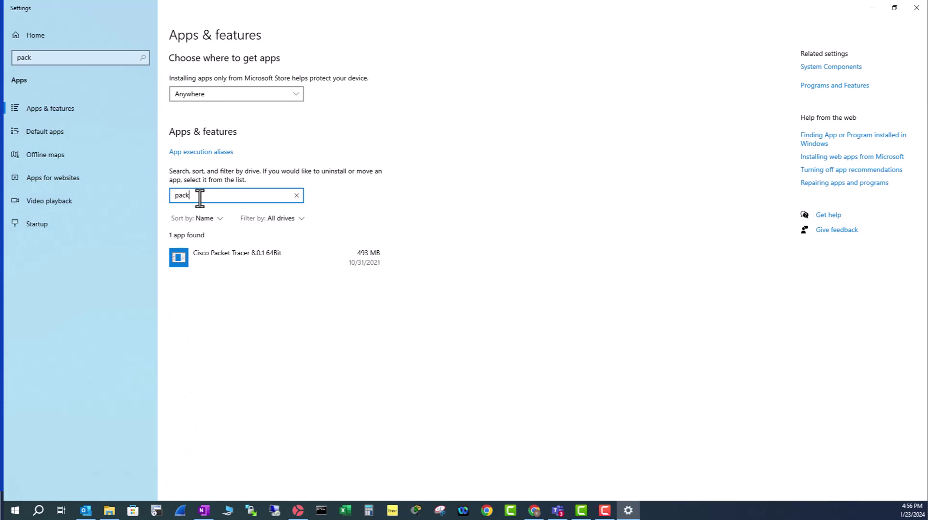
Step: Uninstall Cisco Packet Tracer 8.0.1 64Bit, approving the permission prompt and acknowledging removal
{"action": "left_click", "coordinate": [246, 260]}
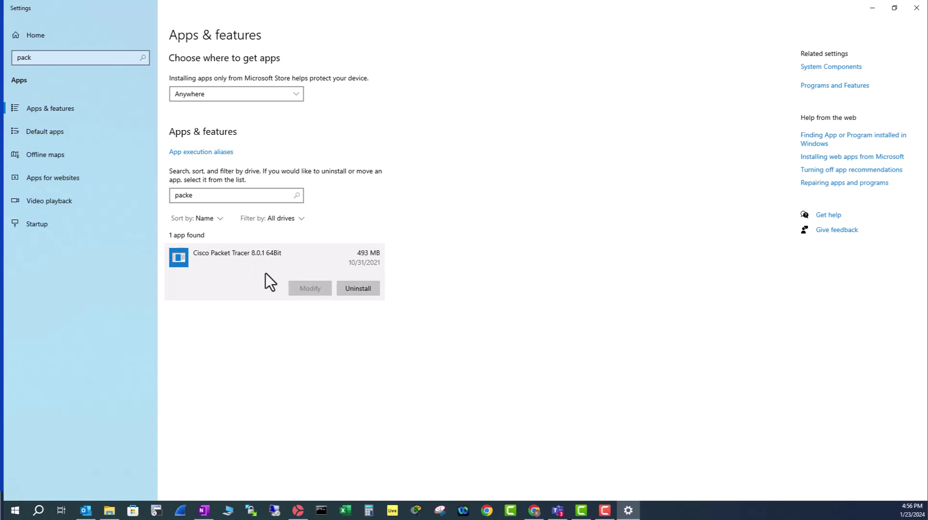
{"action": "left_click", "coordinate": [357, 289]}
{"action": "left_click", "coordinate": [401, 265]}
{"action": "left_click", "coordinate": [551, 226]}
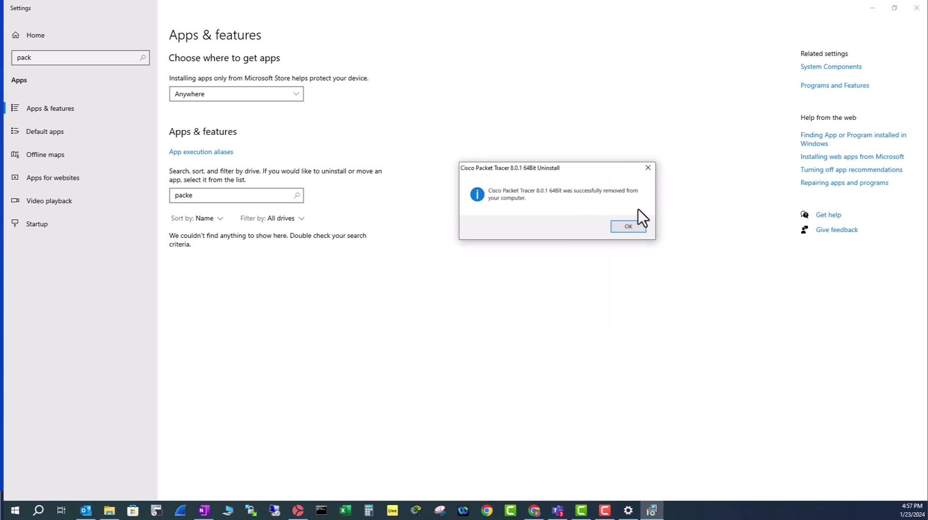
{"action": "left_click", "coordinate": [628, 227]}
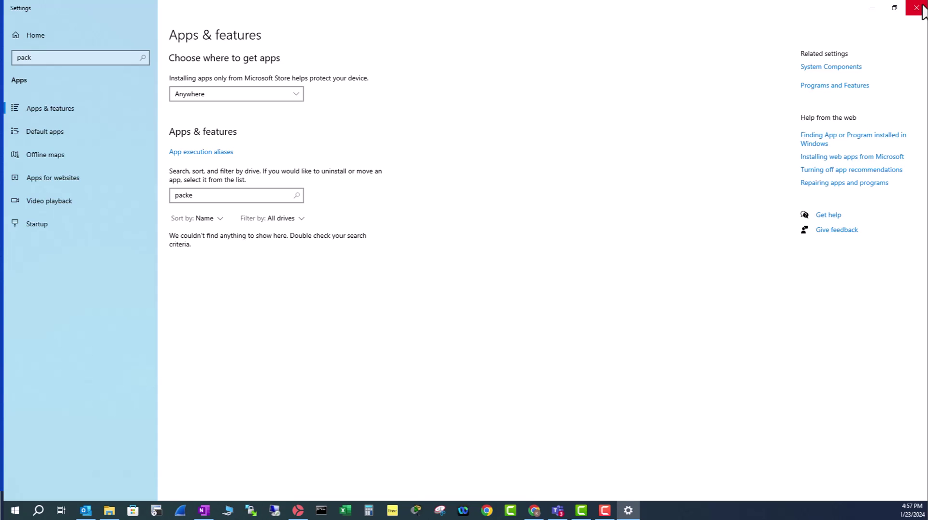
Step: Close Windows Settings and launch Microsoft Edge from the Start search ('edg')
{"action": "left_click", "coordinate": [924, 9]}
{"action": "left_click", "coordinate": [534, 512]}
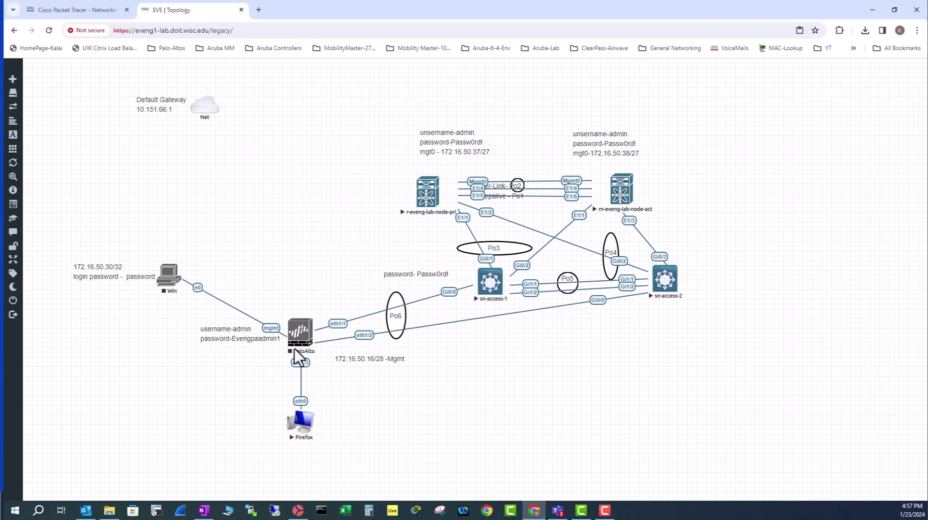
{"action": "left_click", "coordinate": [261, 7]}
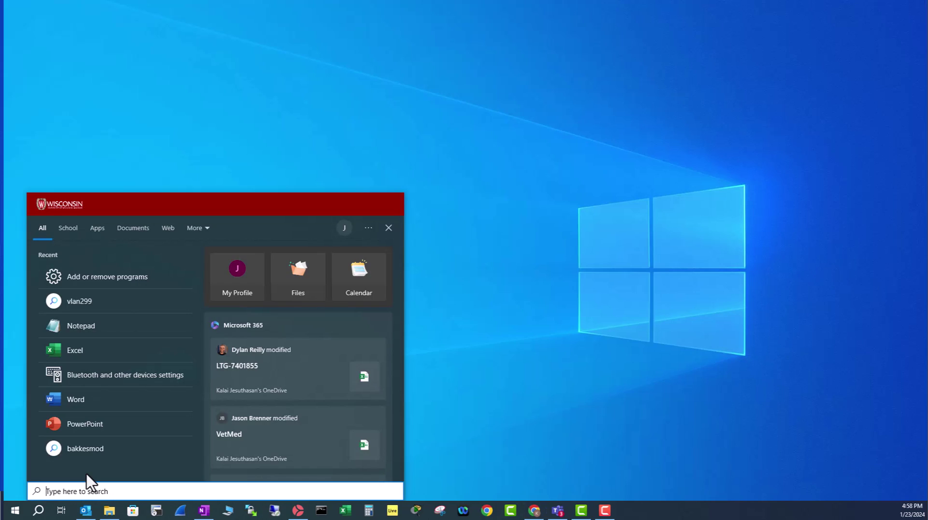
{"action": "left_click", "coordinate": [547, 244]}
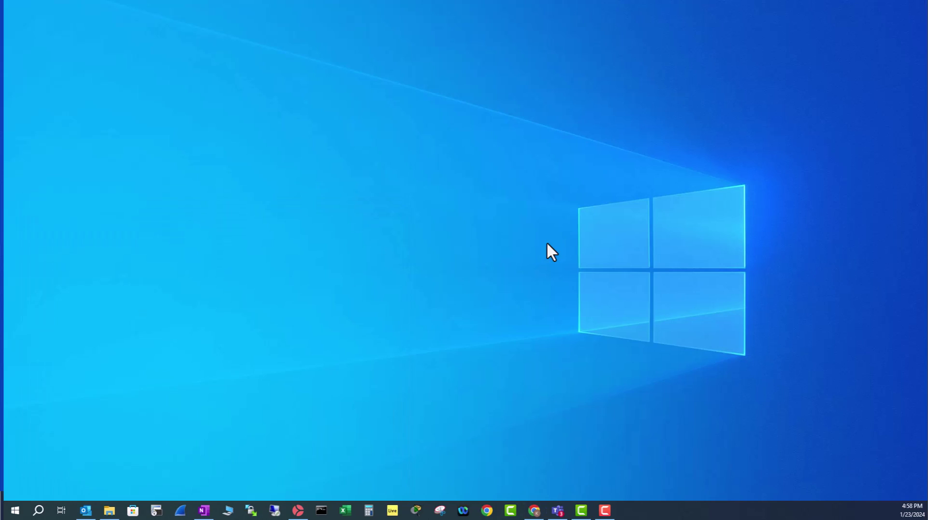
{"action": "left_click", "coordinate": [39, 511]}
{"action": "type", "text": "edg"}
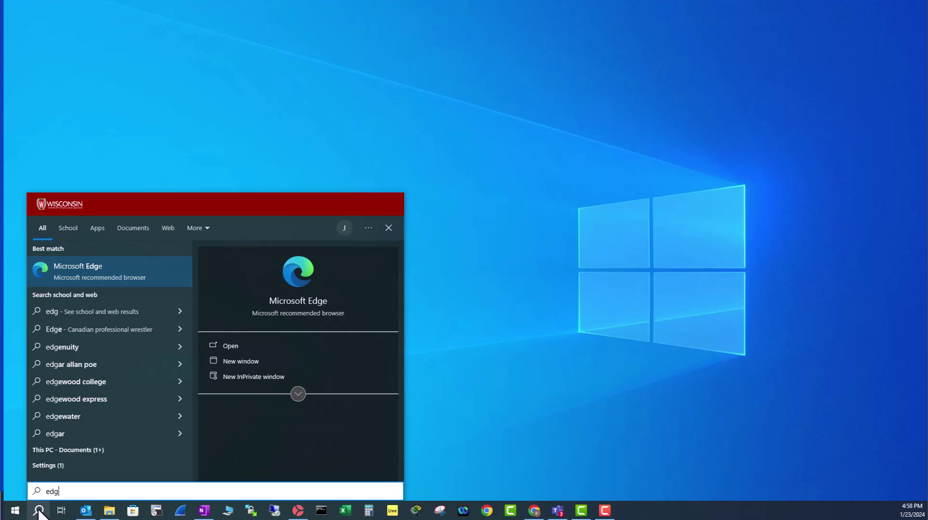
{"action": "left_click", "coordinate": [303, 299]}
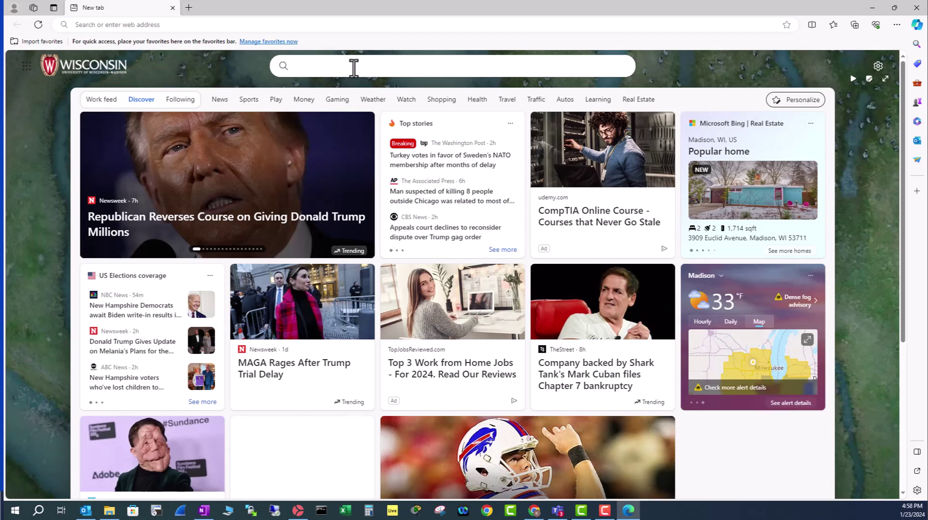
Step: Search Bing for 'cisco packet tracer download' and open the Networking Academy Packet Tracer result
{"action": "left_click", "coordinate": [354, 66]}
{"action": "type", "text": "cisco "}
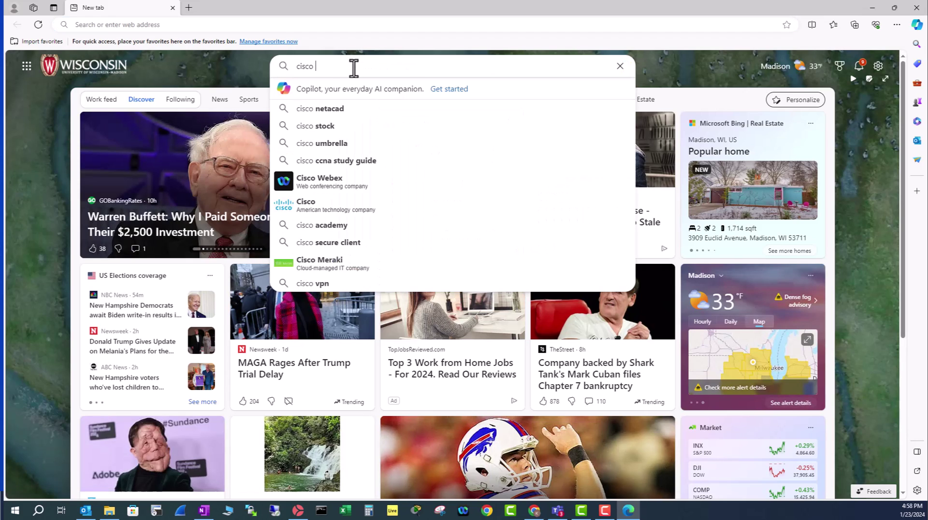
{"action": "type", "text": "packet tracer"}
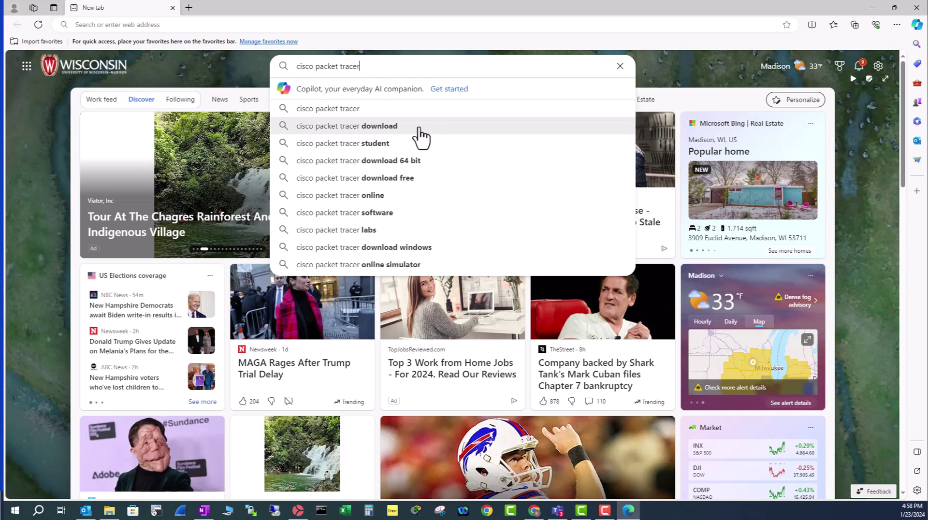
{"action": "left_click", "coordinate": [422, 127]}
{"action": "scroll", "coordinate": [249, 296], "scroll_direction": "down", "scroll_amount": 6}
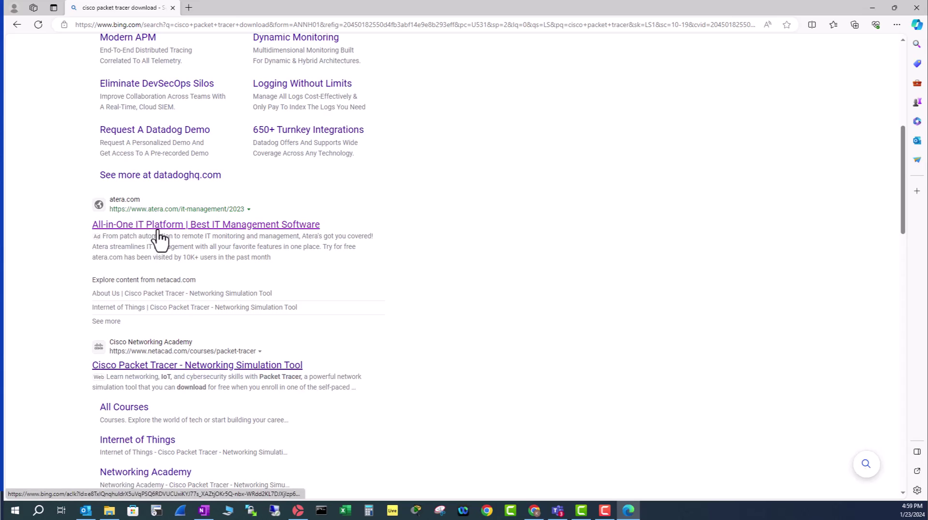
{"action": "left_click", "coordinate": [171, 364]}
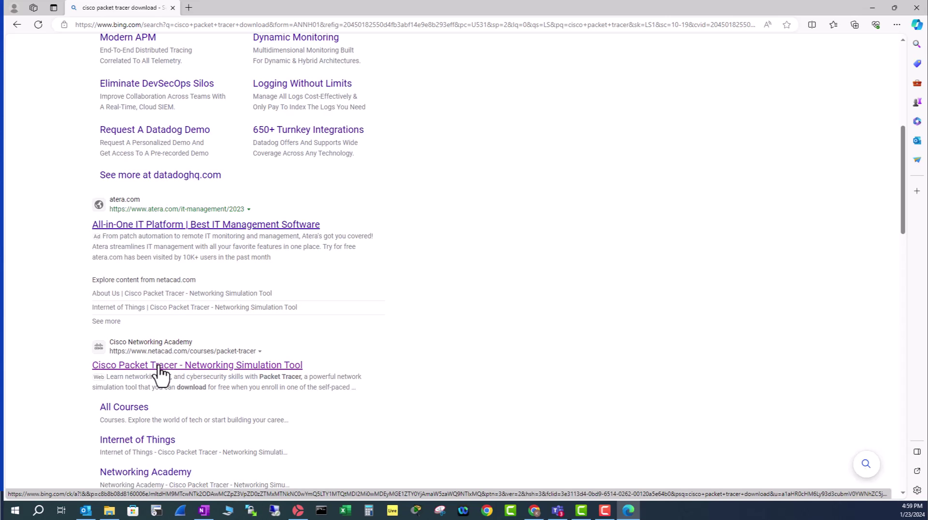
Step: From the Networking Academy Packet Tracer page, open the Getting Started with Cisco Packet Tracer course
{"action": "left_click", "coordinate": [161, 369]}
{"action": "scroll", "coordinate": [203, 290], "scroll_direction": "down", "scroll_amount": 10}
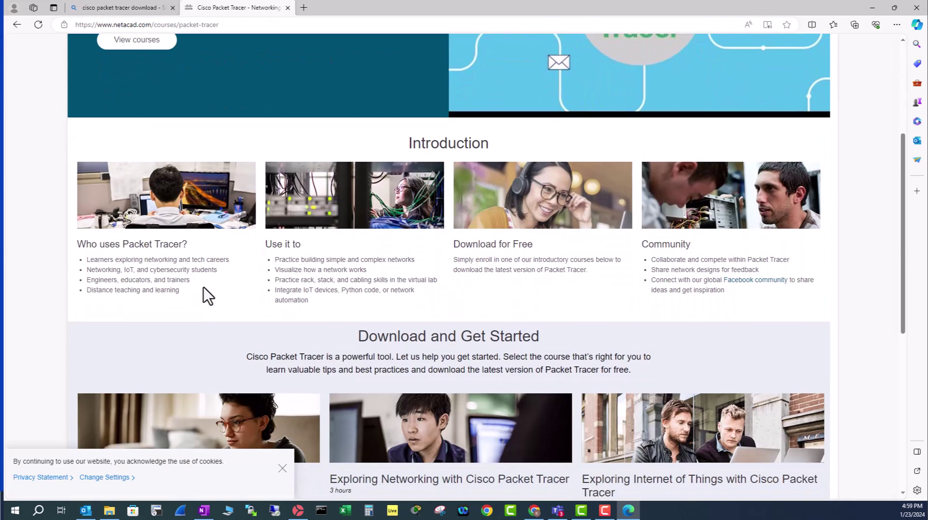
{"action": "scroll", "coordinate": [444, 224], "scroll_direction": "up", "scroll_amount": 2}
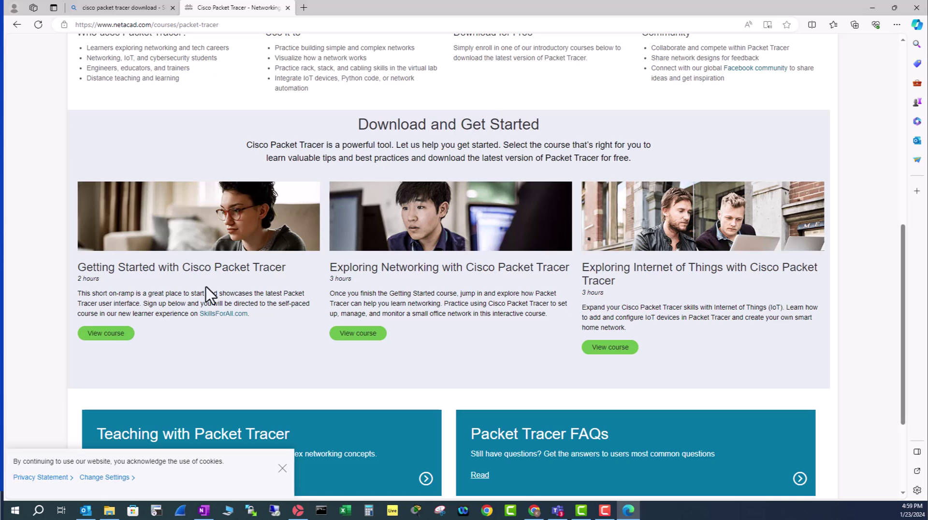
{"action": "left_click", "coordinate": [106, 334]}
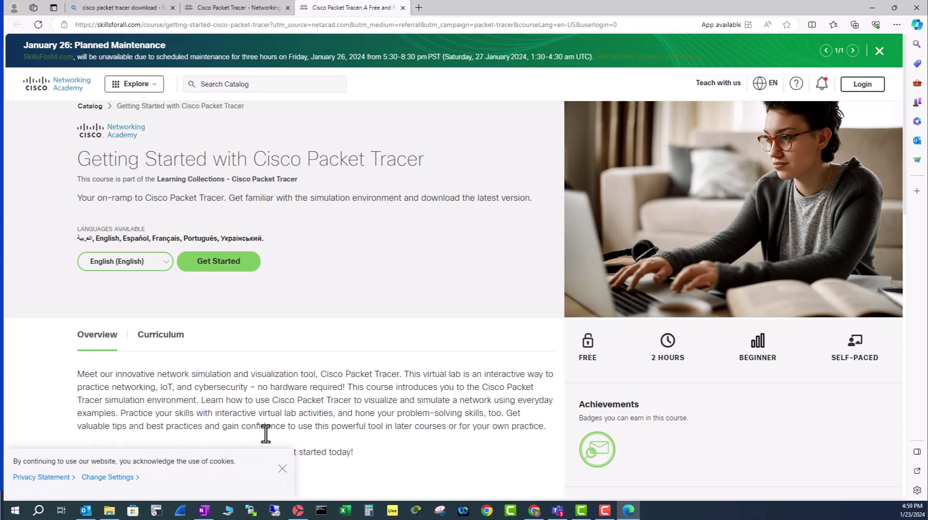
Step: Dismiss the cookie notice, keep the course language English, and select Get Started
{"action": "left_click", "coordinate": [282, 478]}
{"action": "left_click", "coordinate": [165, 265]}
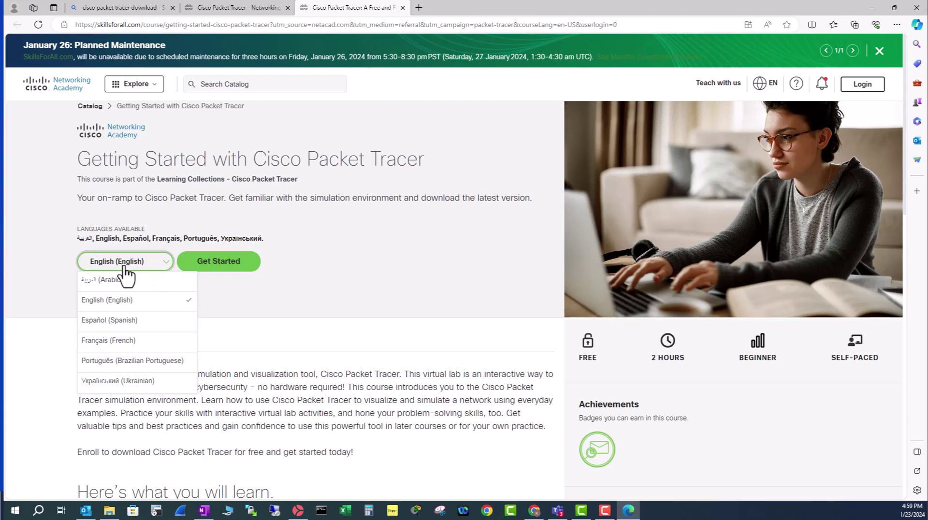
{"action": "left_click", "coordinate": [260, 288]}
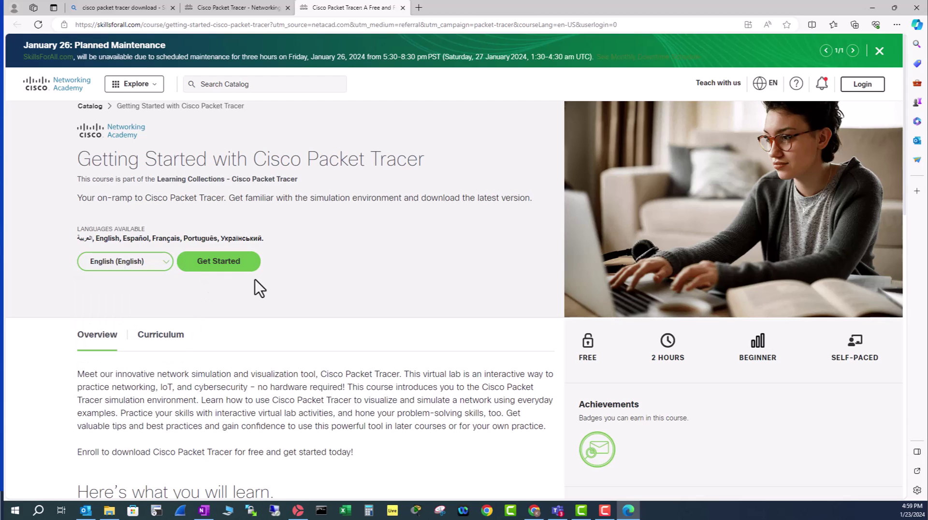
{"action": "left_click", "coordinate": [218, 269]}
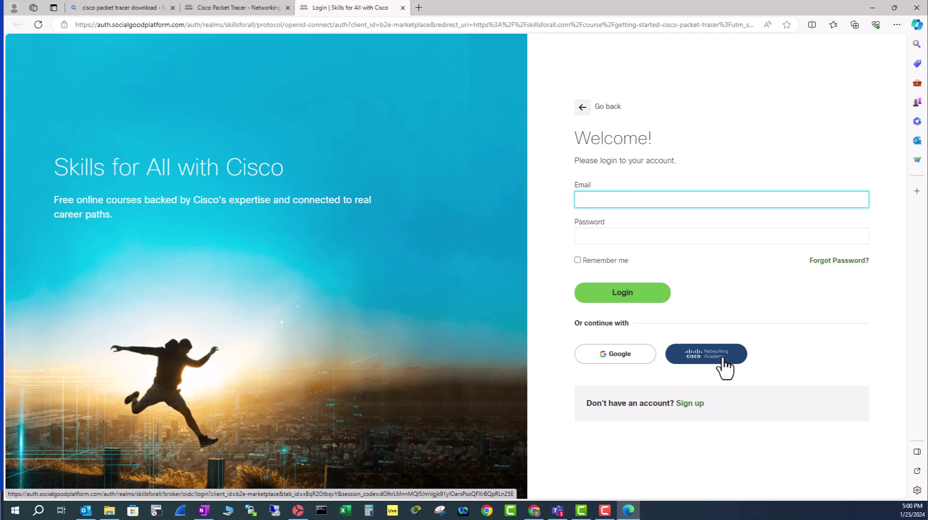
Step: Start a new account with country United States, birth year 1985 and month October
{"action": "left_click", "coordinate": [690, 404]}
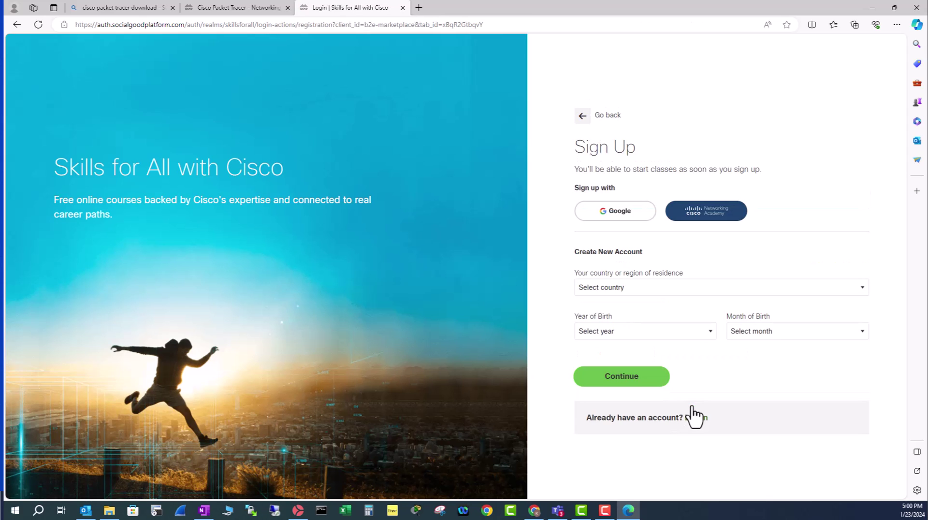
{"action": "left_click", "coordinate": [611, 288]}
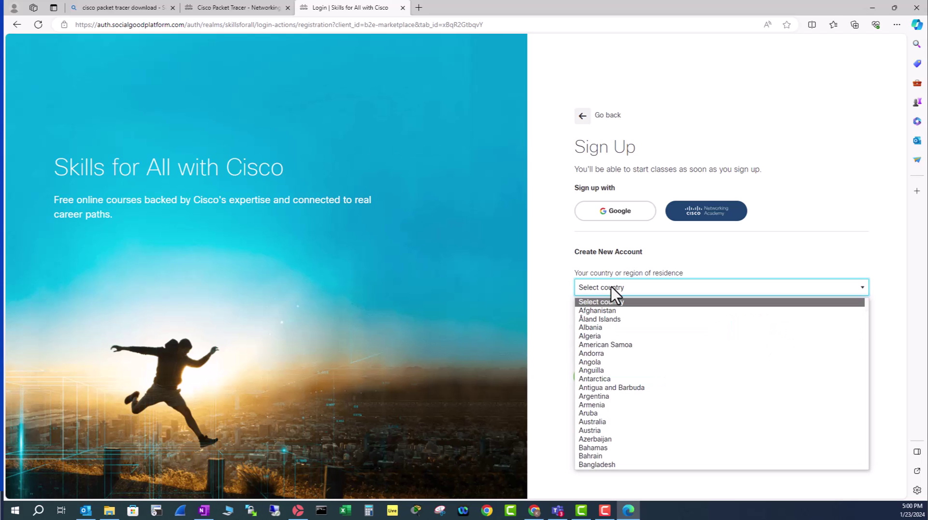
{"action": "key", "text": "u"}
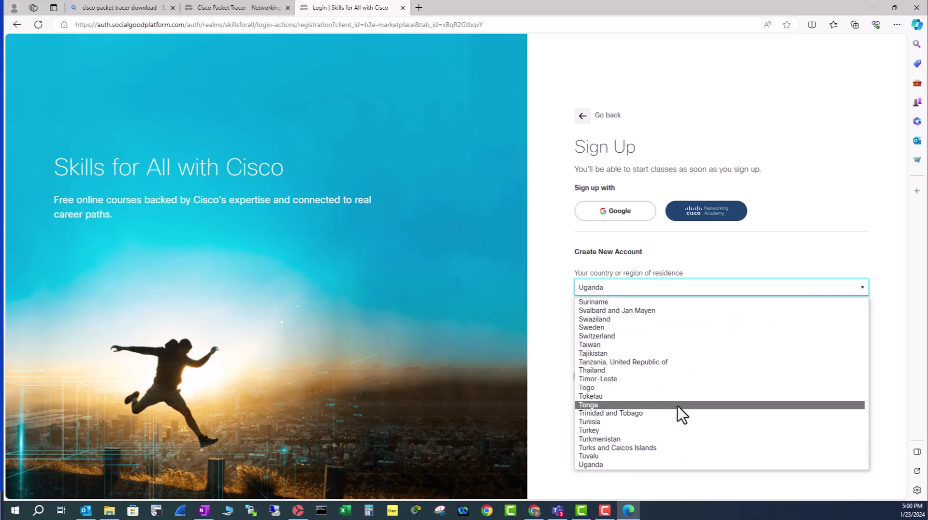
{"action": "left_click", "coordinate": [678, 406]}
{"action": "left_click", "coordinate": [669, 335]}
{"action": "scroll", "coordinate": [614, 285], "scroll_direction": "down", "scroll_amount": 8}
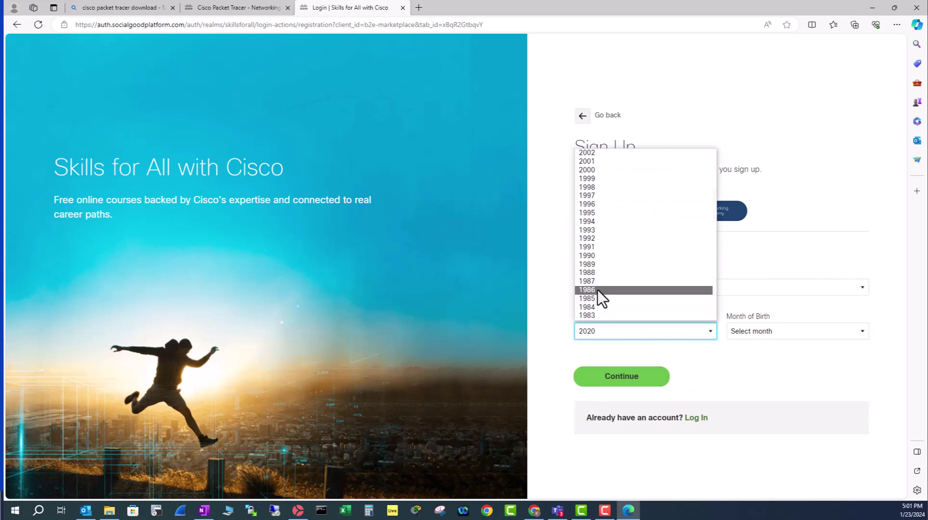
{"action": "left_click", "coordinate": [595, 299]}
{"action": "left_click", "coordinate": [763, 333]}
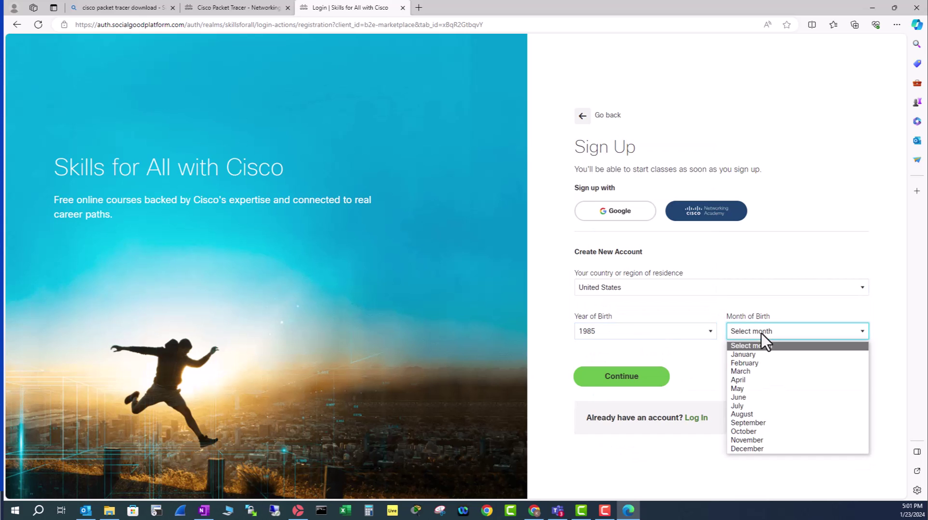
{"action": "left_click", "coordinate": [747, 431]}
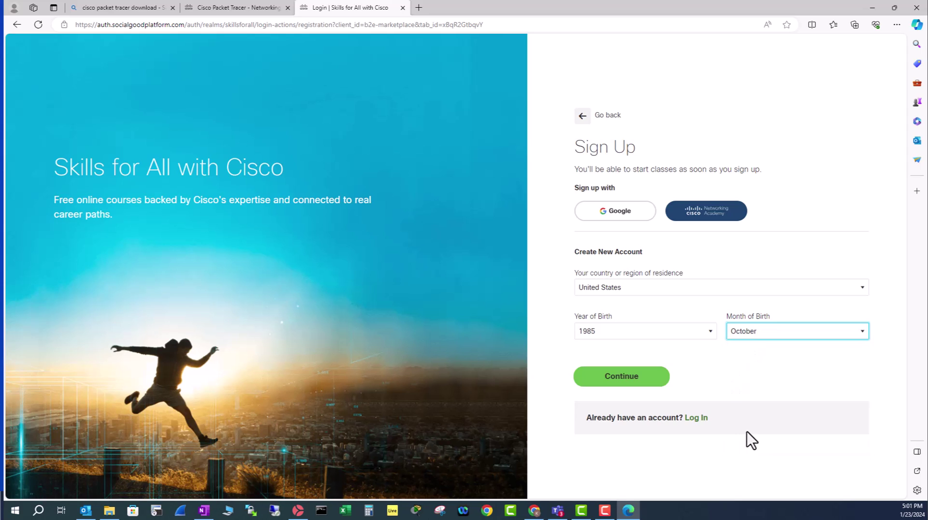
{"action": "left_click", "coordinate": [630, 381]}
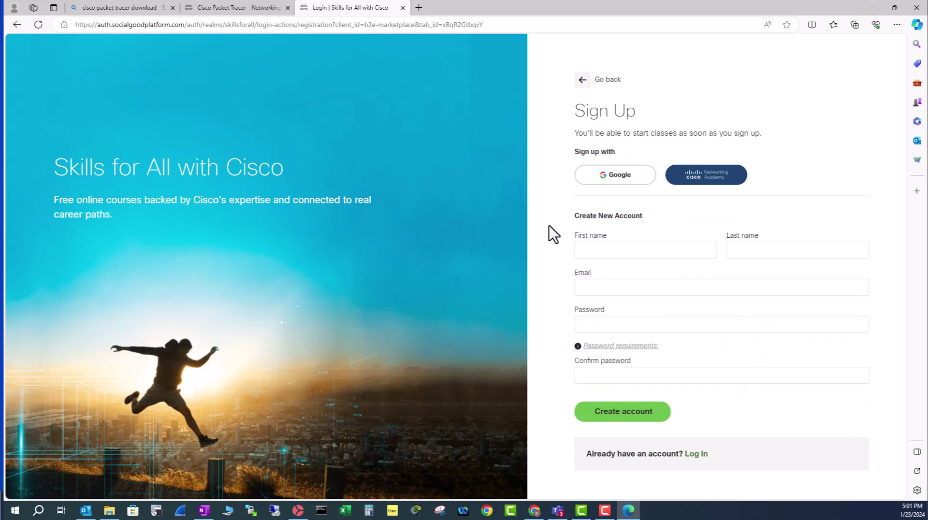
Step: Move through the name, email and password fields of the account details form
{"action": "left_click", "coordinate": [823, 250]}
{"action": "left_click", "coordinate": [600, 290]}
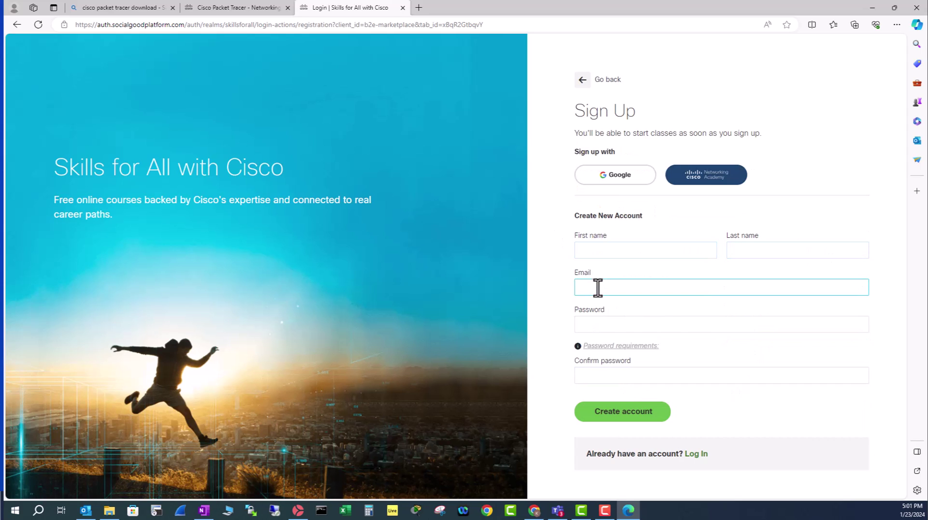
{"action": "left_click", "coordinate": [611, 380]}
{"action": "left_click", "coordinate": [591, 326]}
{"action": "left_click", "coordinate": [608, 379]}
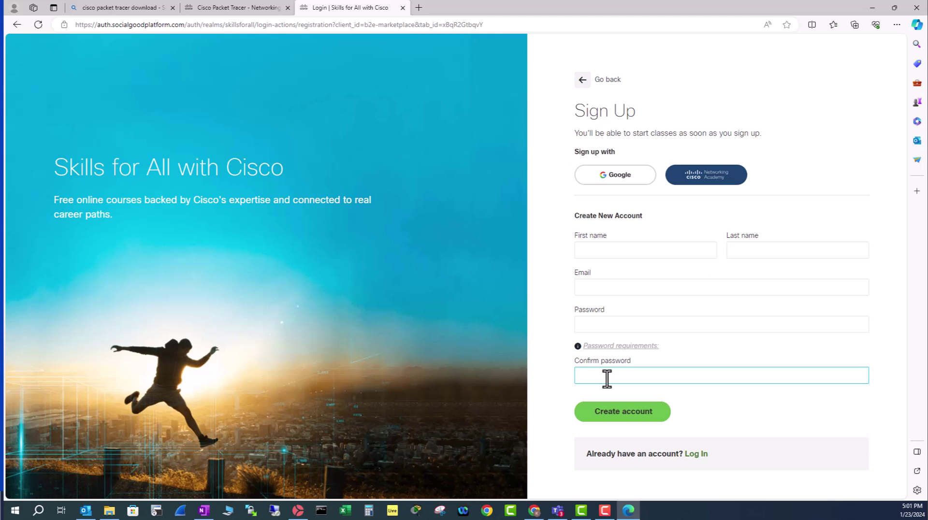
{"action": "left_click", "coordinate": [696, 191]}
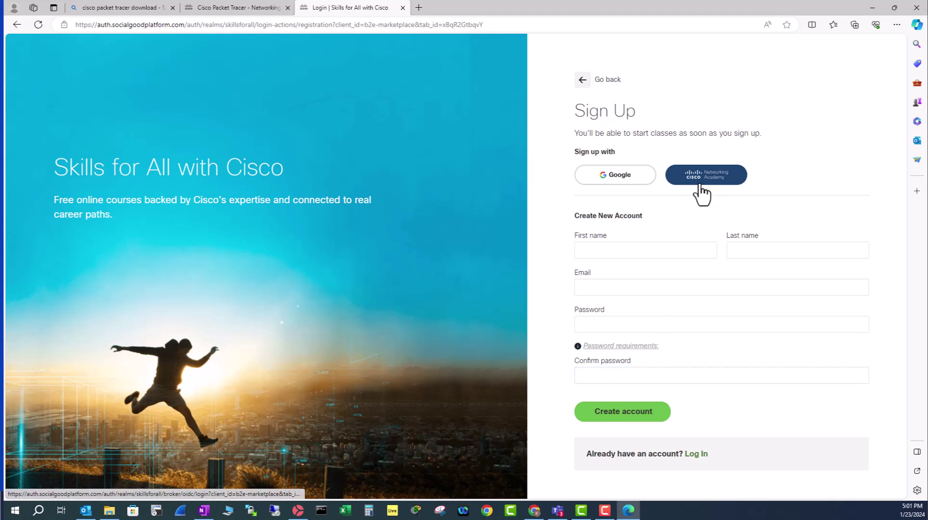
Step: Sign in through the Cisco Networking Academy login option instead of creating an account
{"action": "left_click", "coordinate": [703, 189]}
{"action": "left_click", "coordinate": [516, 318]}
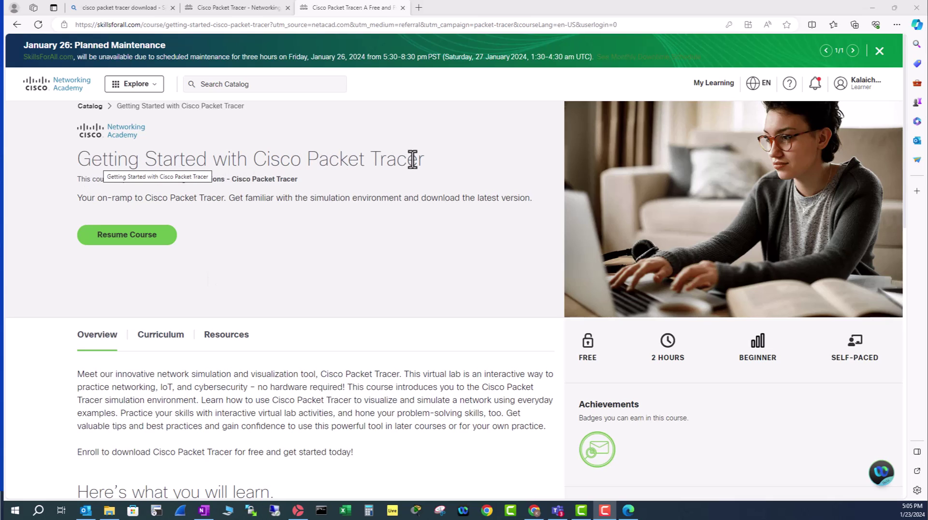
Step: From the course's Module 1 resources, download the Packet Tracer 8.2.1 Windows 64bit installer and run it
{"action": "left_click", "coordinate": [131, 235]}
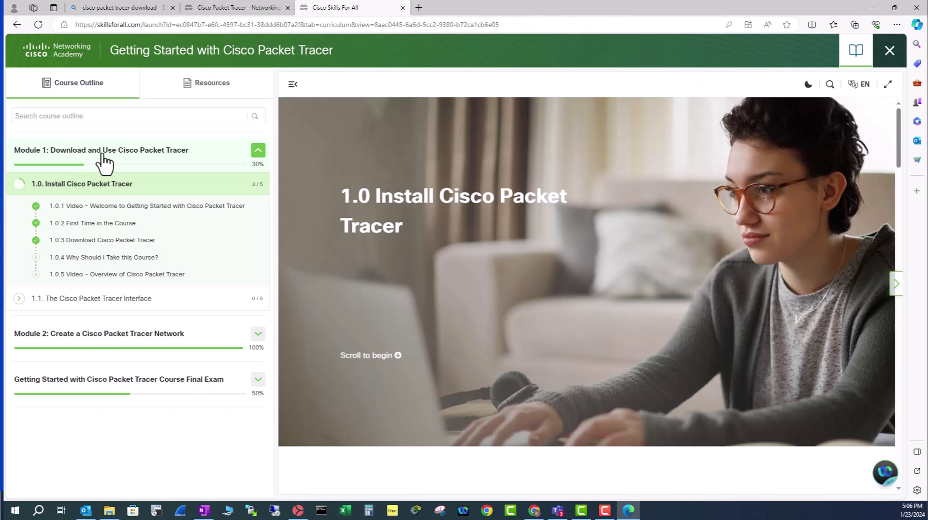
{"action": "left_click", "coordinate": [147, 157]}
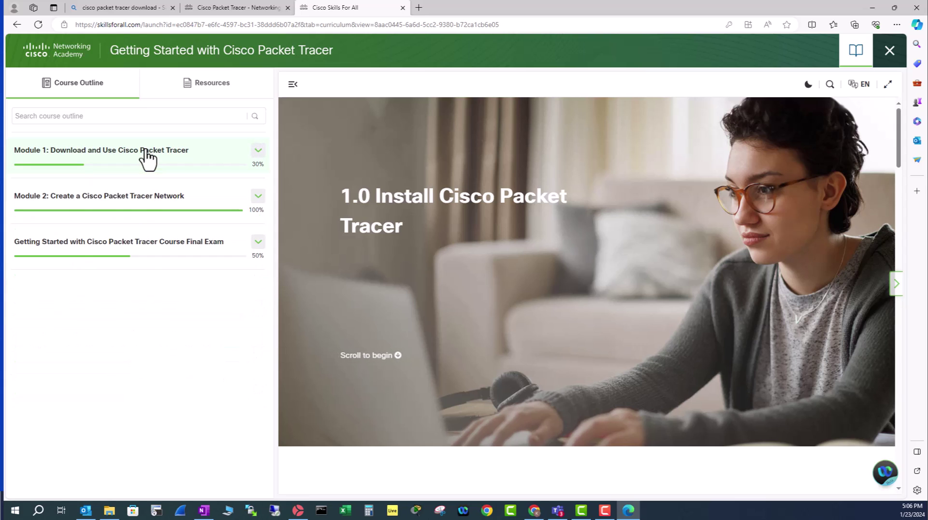
{"action": "left_click", "coordinate": [148, 158]}
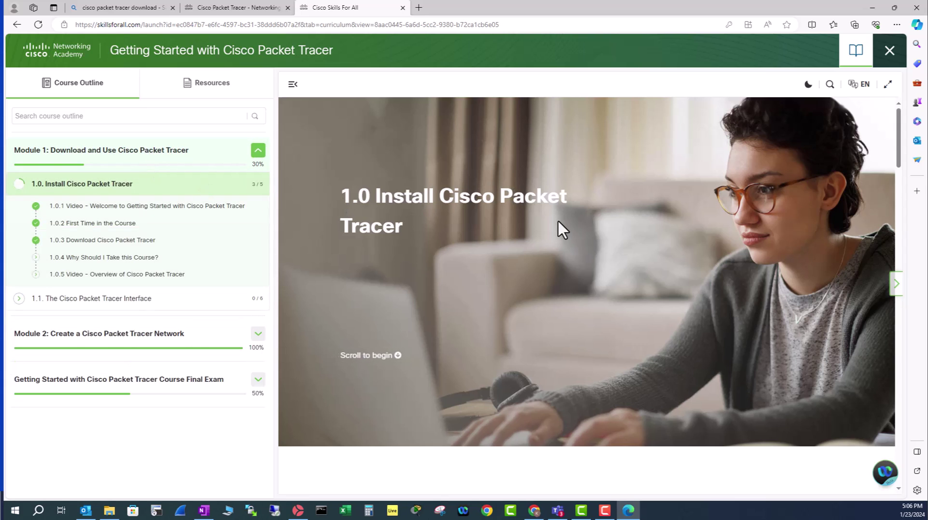
{"action": "scroll", "coordinate": [559, 228], "scroll_direction": "down", "scroll_amount": 2}
{"action": "scroll", "coordinate": [559, 228], "scroll_direction": "up", "scroll_amount": 2}
{"action": "scroll", "coordinate": [528, 269], "scroll_direction": "down", "scroll_amount": 10}
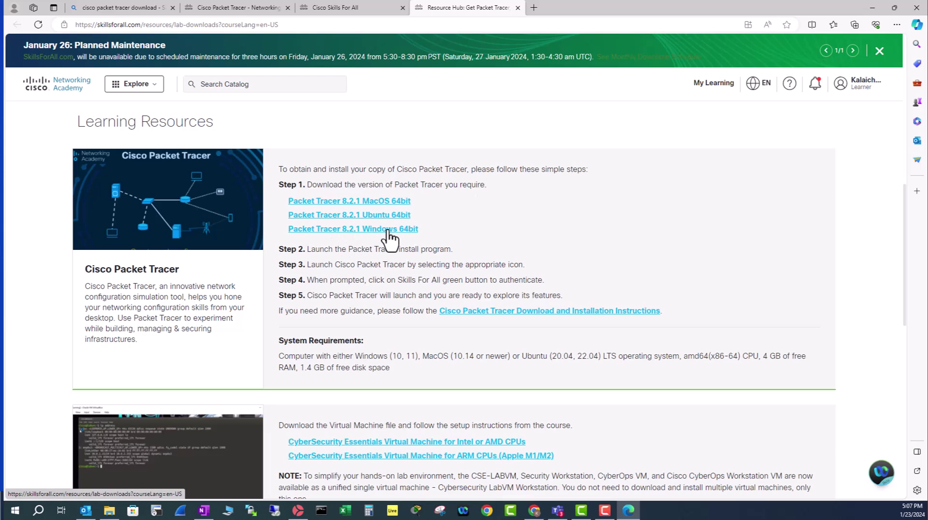
{"action": "left_click", "coordinate": [388, 232]}
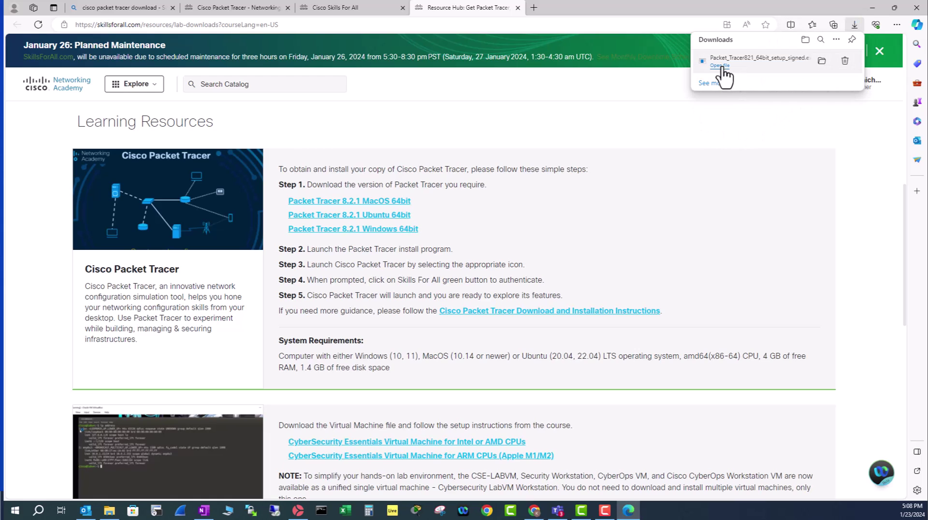
{"action": "left_click", "coordinate": [721, 66]}
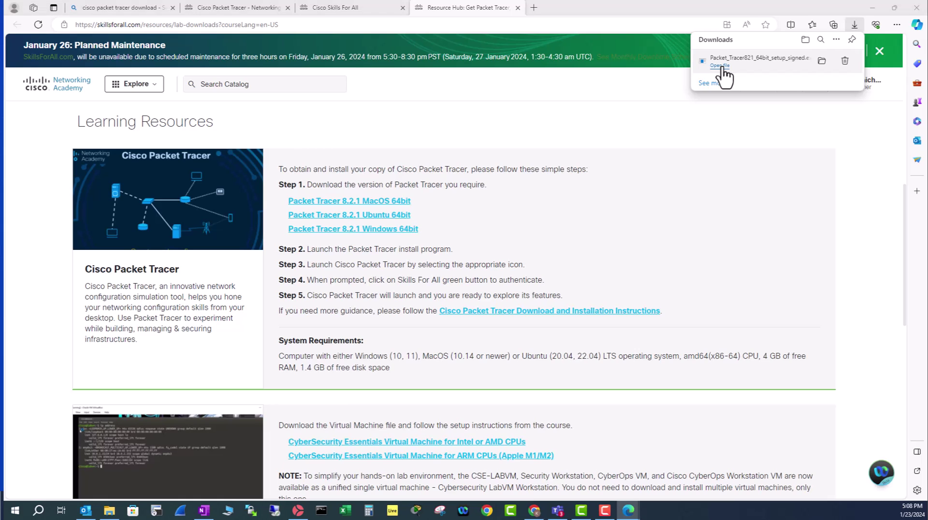
Step: Install Packet Tracer 8.2.1 into the default Program Files folder with a desktop shortcut, accepting the license
{"action": "left_click", "coordinate": [605, 245]}
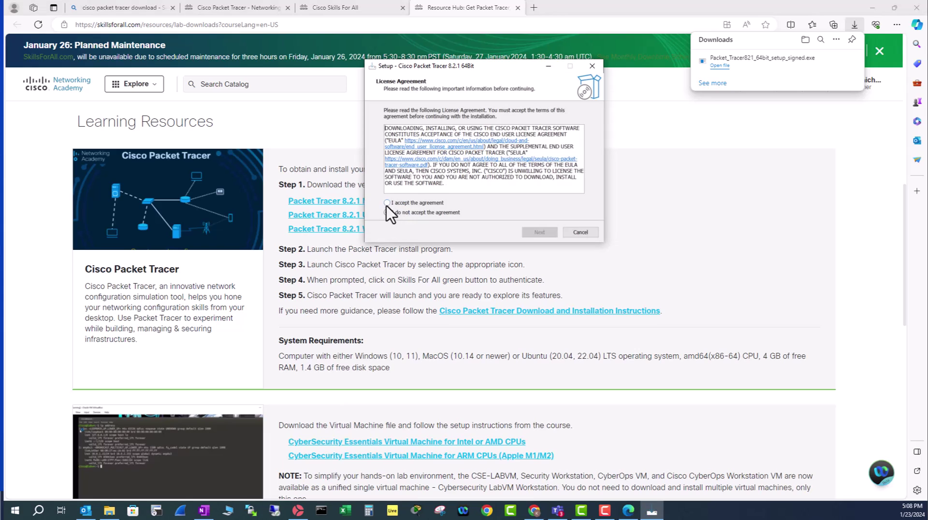
{"action": "left_click", "coordinate": [386, 203]}
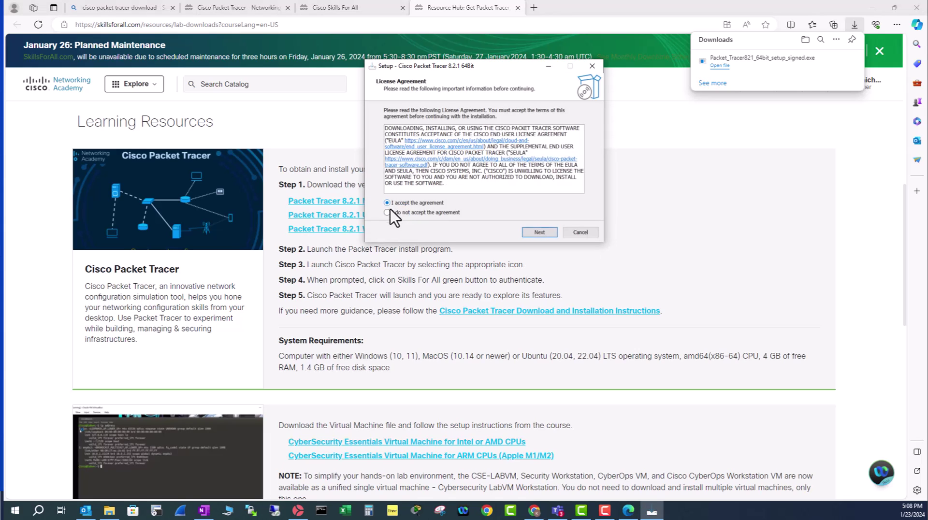
{"action": "left_click", "coordinate": [539, 232]}
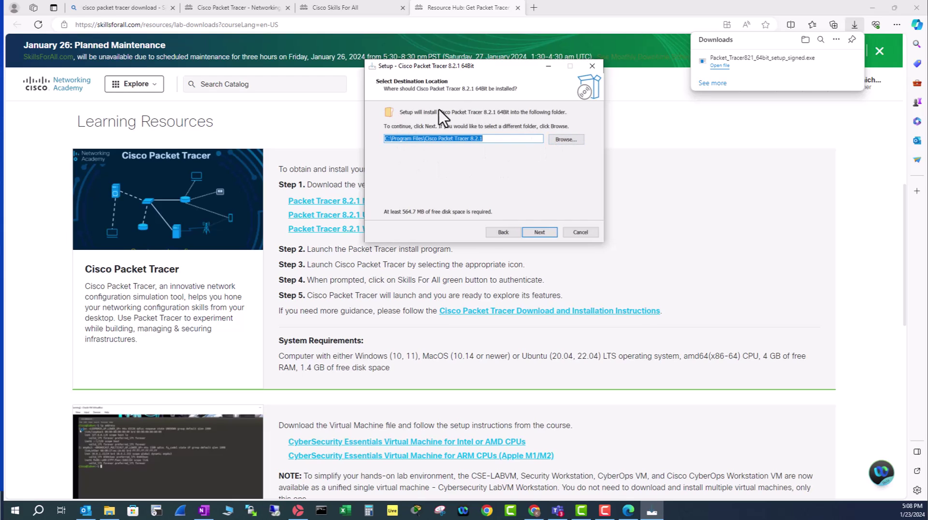
{"action": "left_click", "coordinate": [540, 233]}
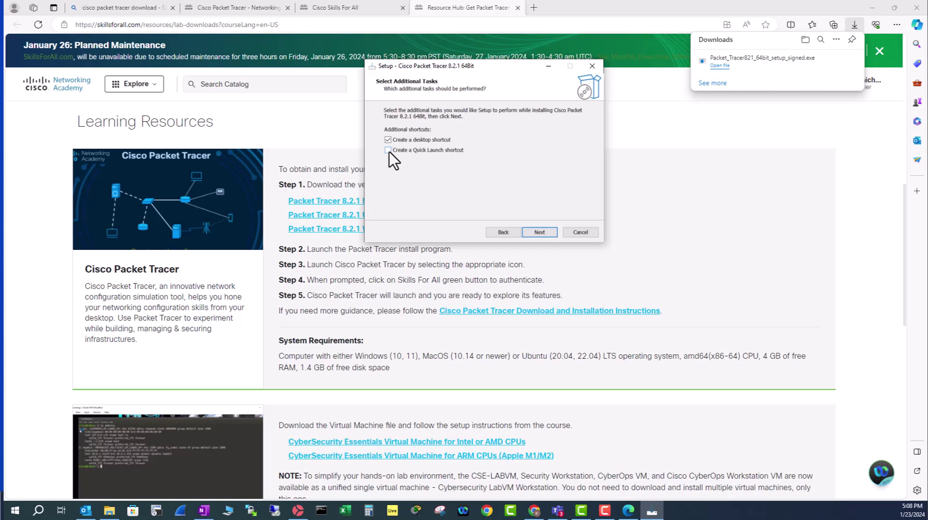
{"action": "left_click", "coordinate": [547, 235]}
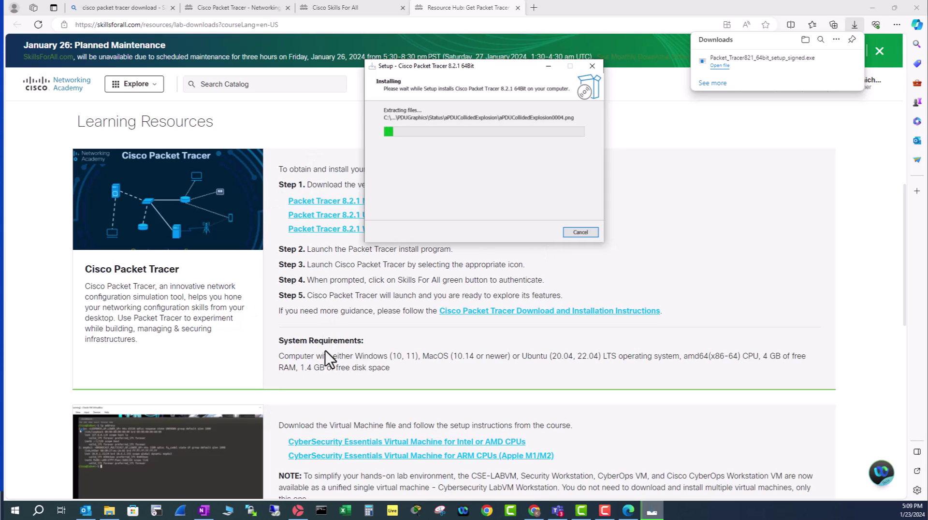
{"action": "left_click_drag", "start_coordinate": [469, 73], "coordinate": [214, 63]}
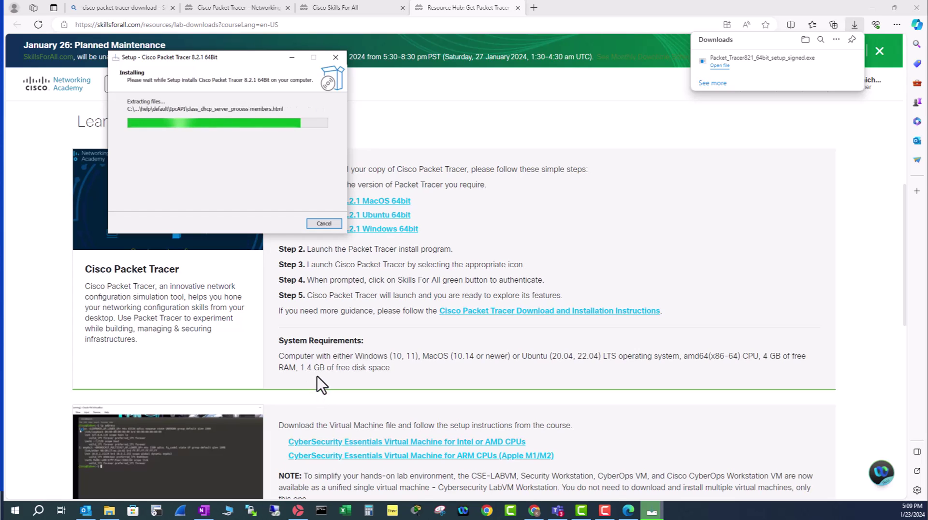
Step: Finish setup, launch Packet Tracer 8.2.1 with multi-user enabled, and sign in via Networking Academy
{"action": "triple_click", "coordinate": [402, 367]}
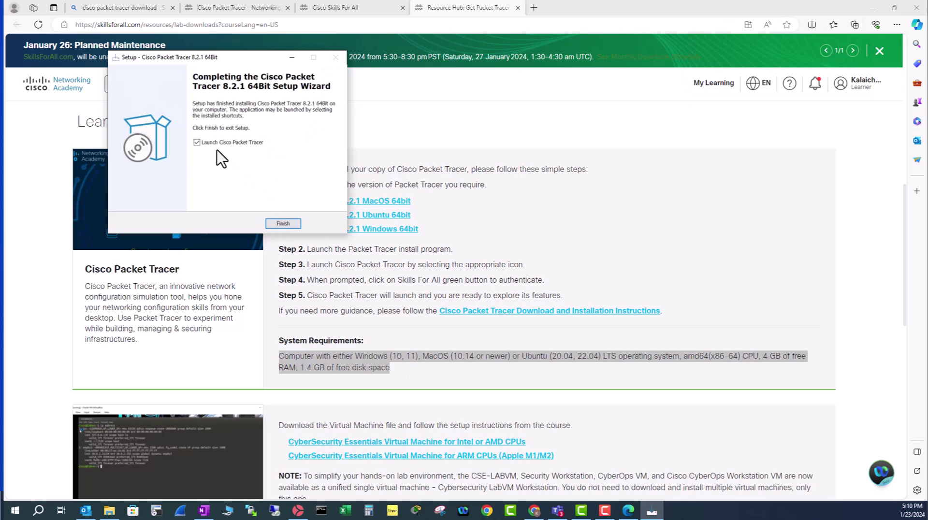
{"action": "left_click", "coordinate": [284, 224]}
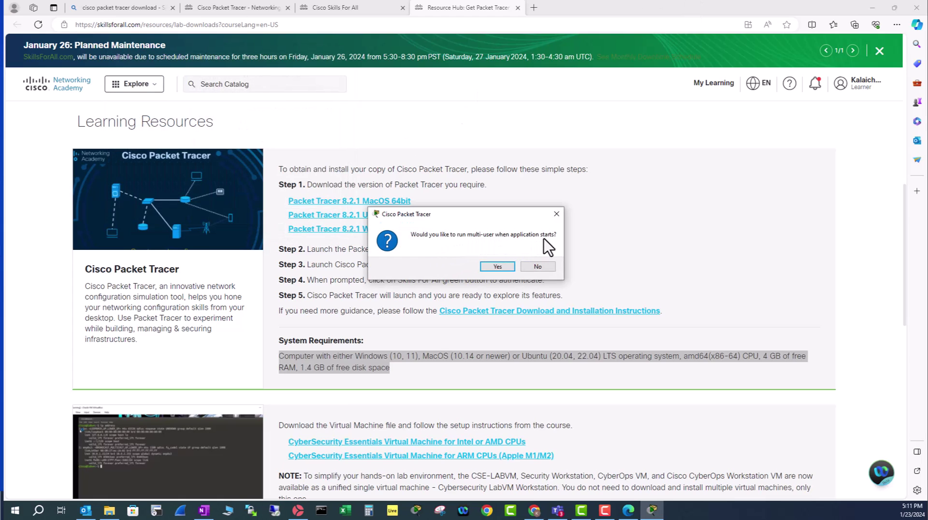
{"action": "left_click", "coordinate": [497, 267]}
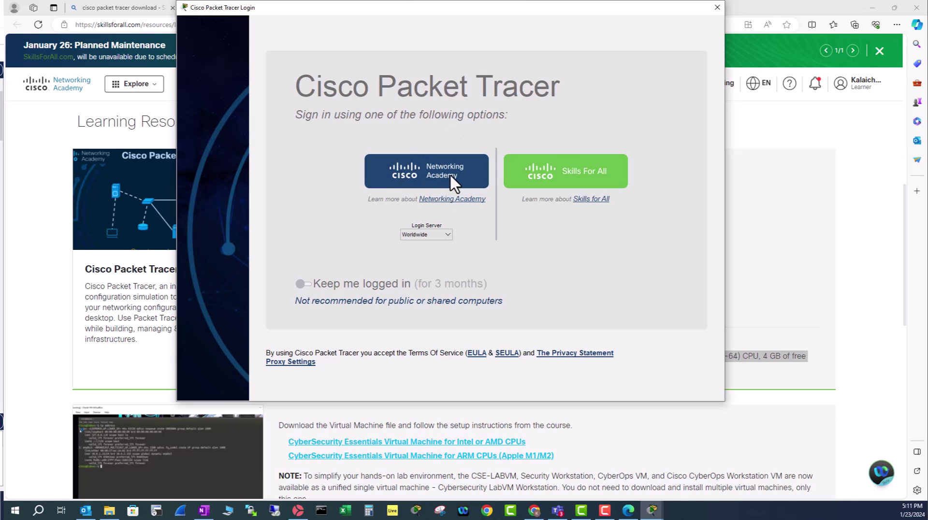
{"action": "left_click", "coordinate": [587, 177]}
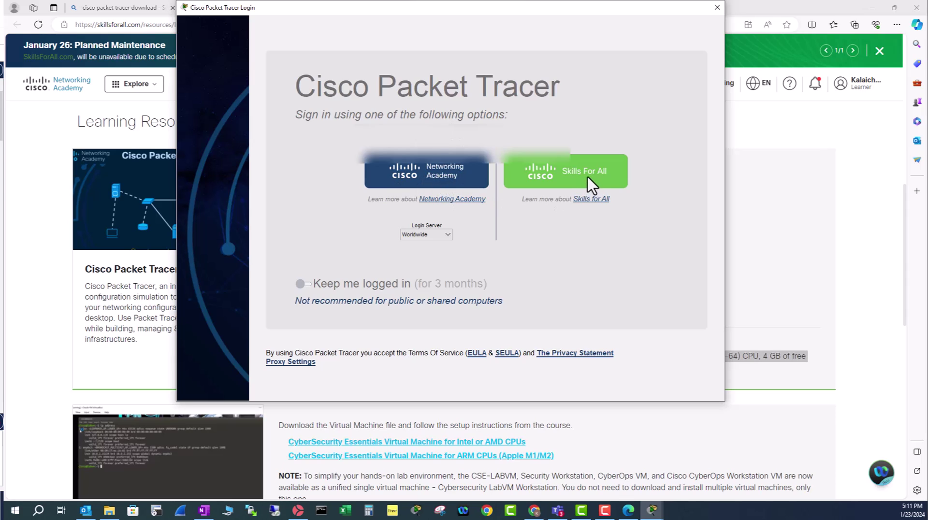
Step: Submit the Networking Academy login, then open Help > About to show version 8.2.1.0118
{"action": "left_click", "coordinate": [440, 170]}
{"action": "left_click", "coordinate": [404, 352]}
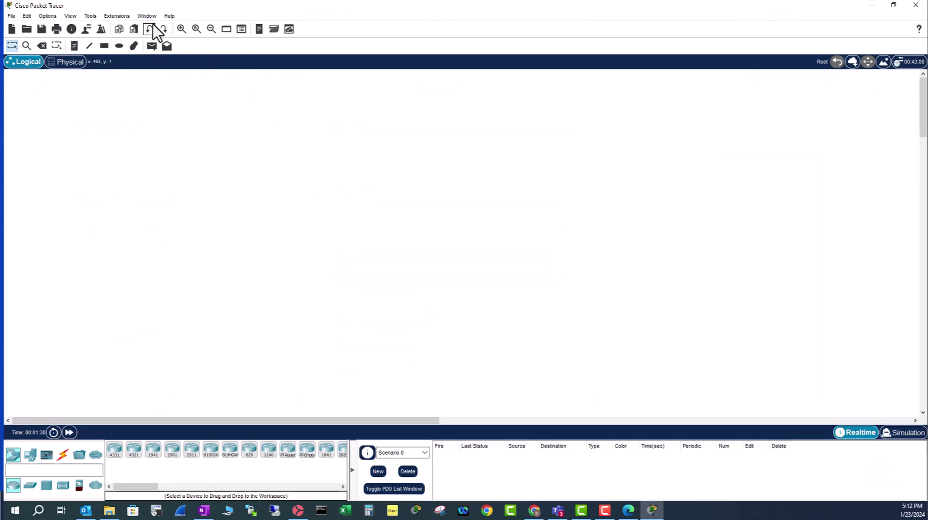
{"action": "left_click", "coordinate": [169, 16]}
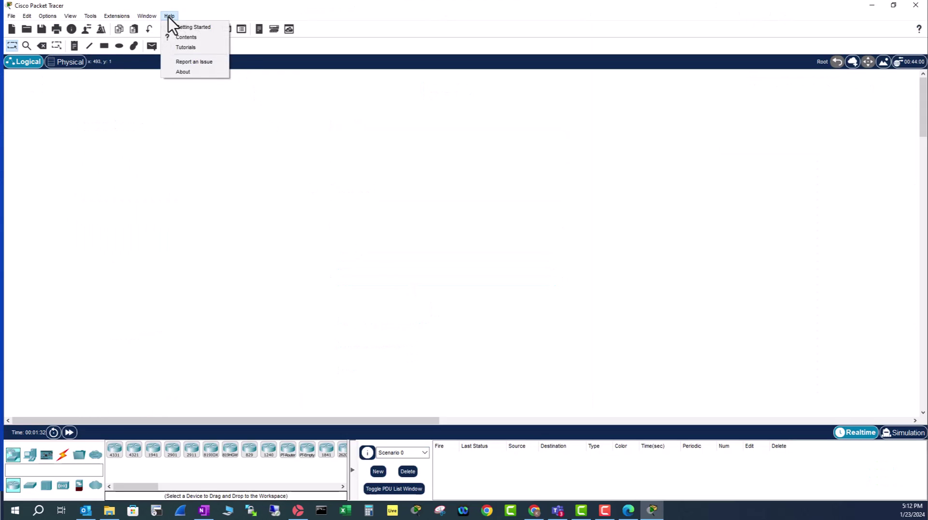
{"action": "left_click", "coordinate": [189, 74]}
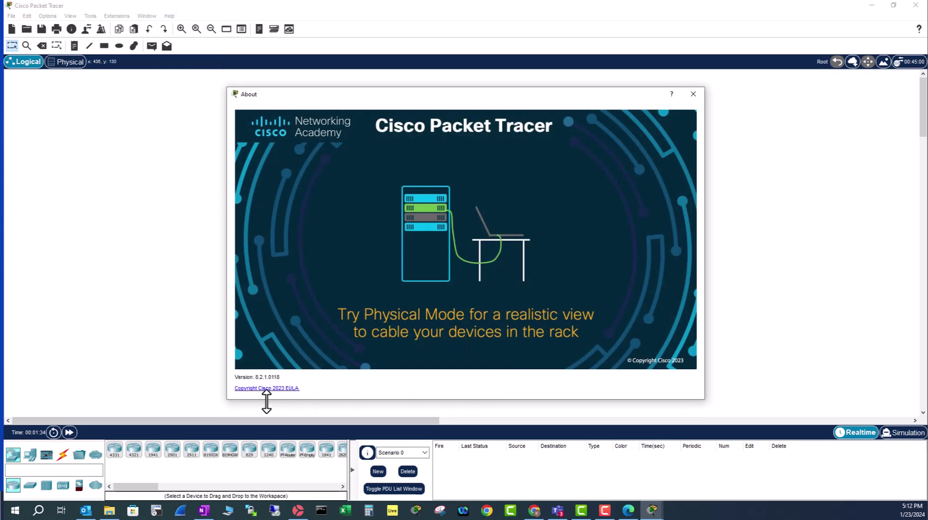